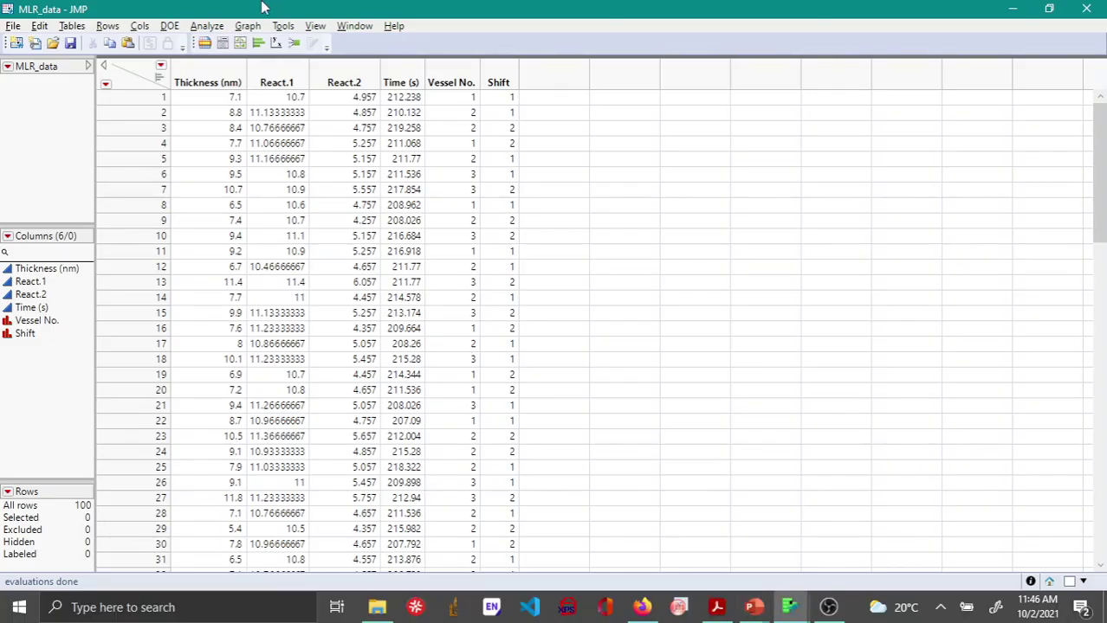
- Run a Fit Model with Thickness (nm) as Y and React.1, React.2, Time (s), Vessel No., Shift as effects
click(207, 26)
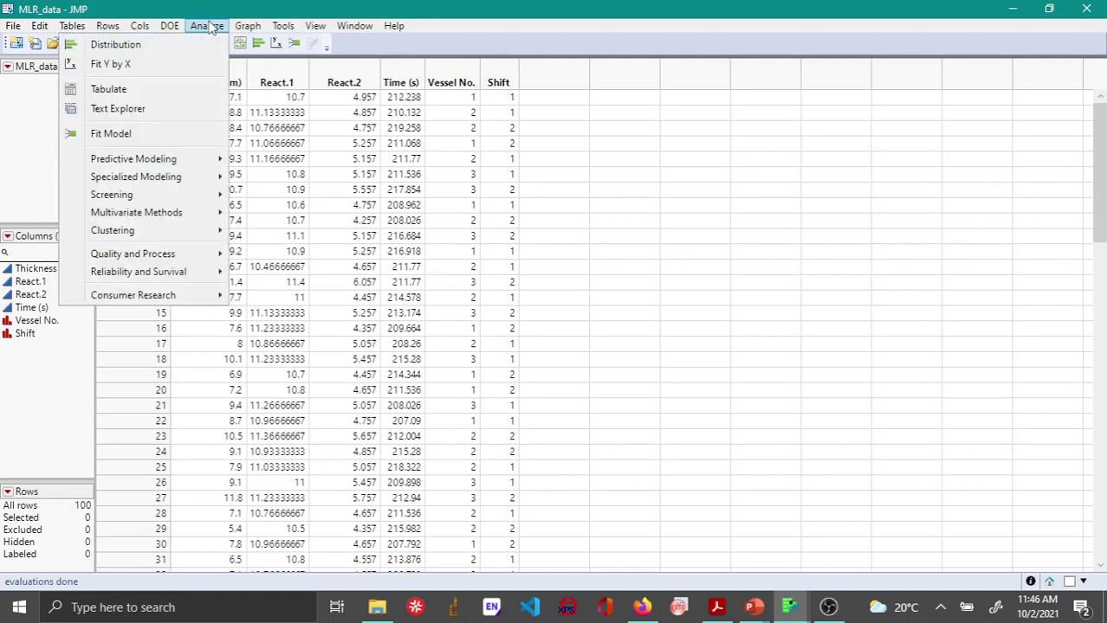
click(135, 133)
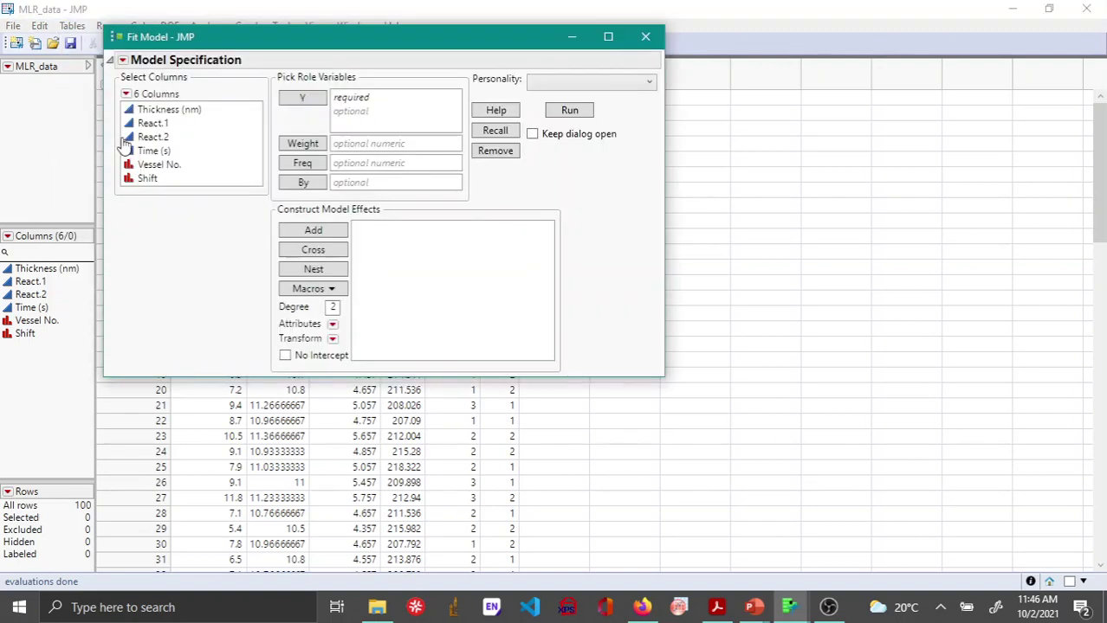
click(169, 110)
click(314, 101)
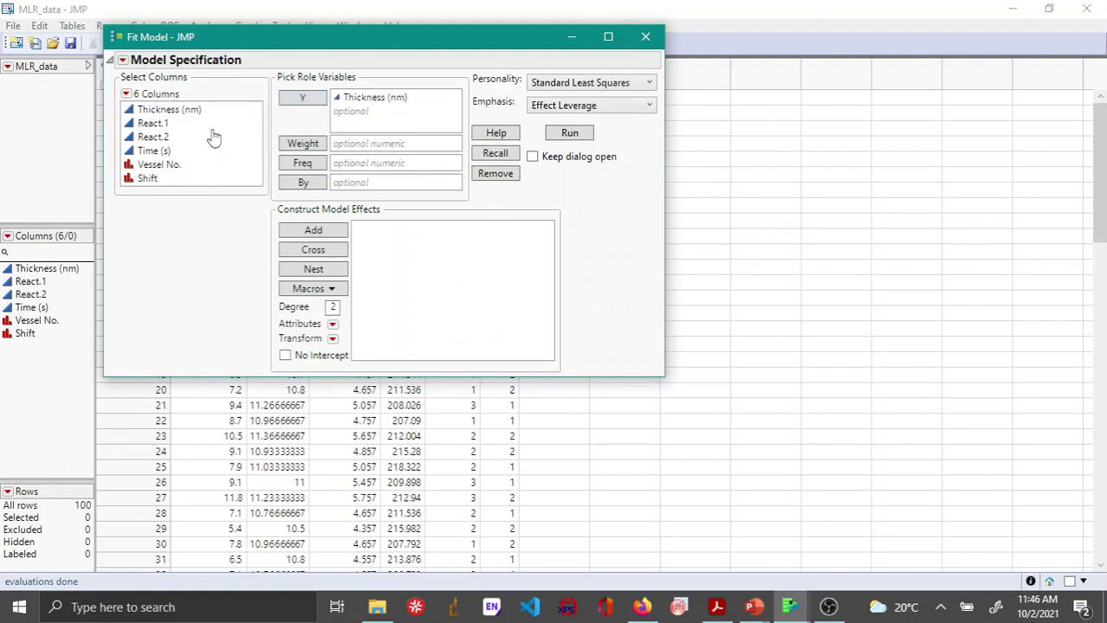
drag(212, 124, 209, 187)
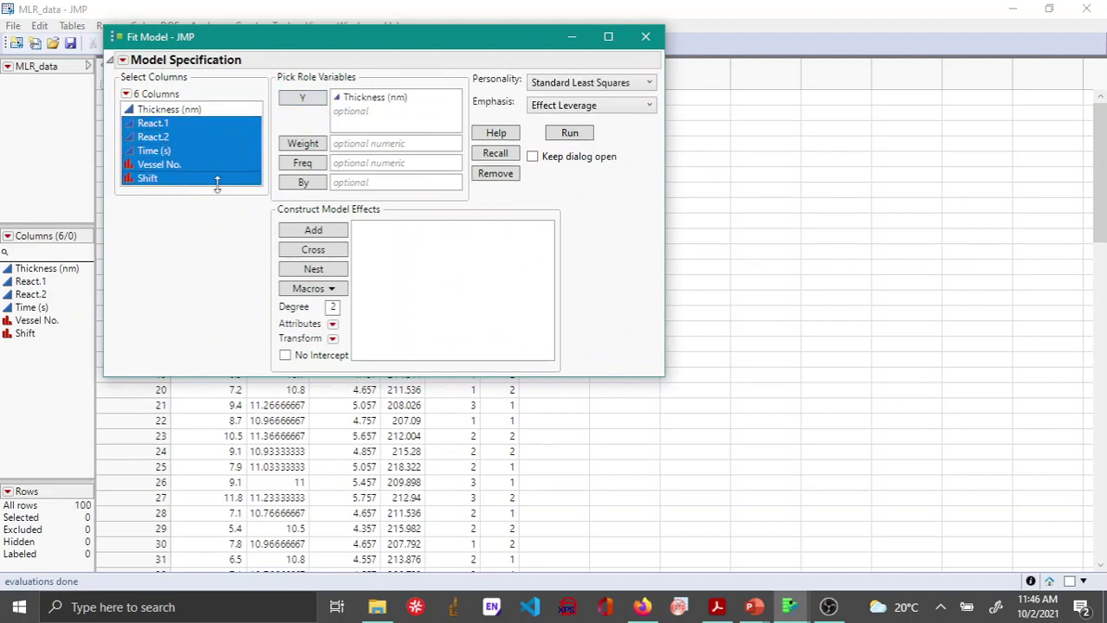
click(322, 240)
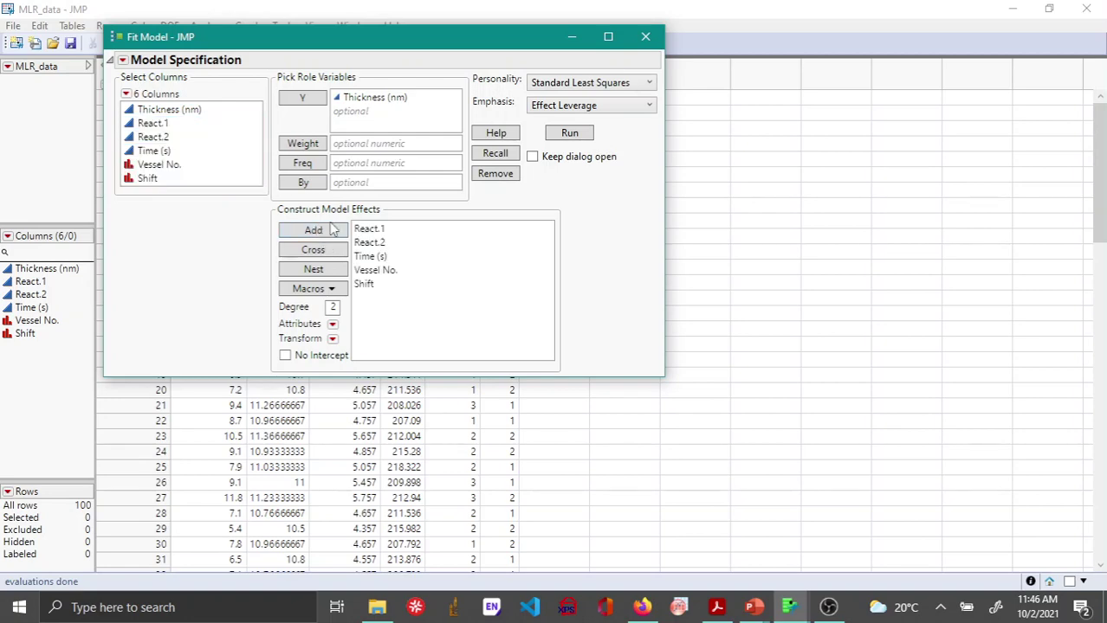
click(586, 132)
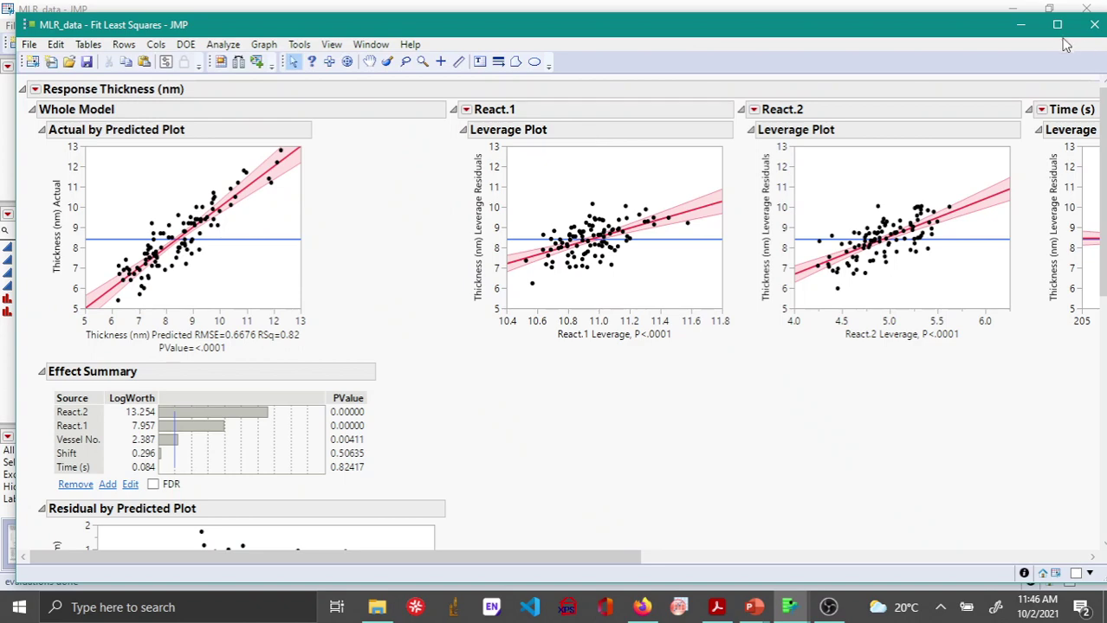
- Maximize the report and review Summary of Fit and Parameter Estimates (RSquare Adj 0.806, RMSE 0.668)
click(1059, 36)
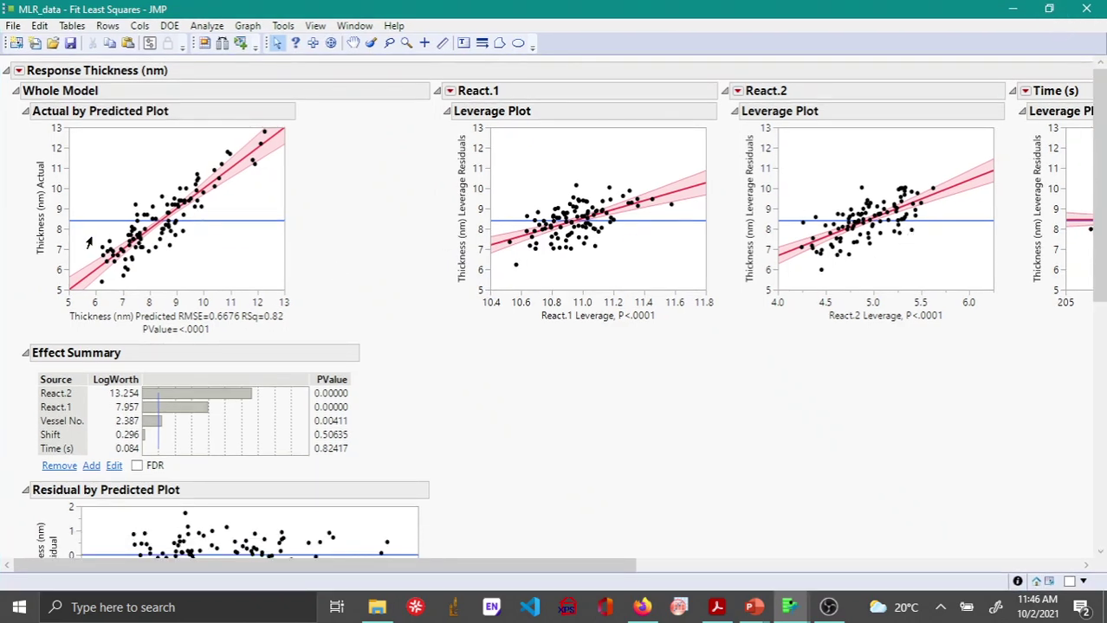
scroll(135, 357, down, 3)
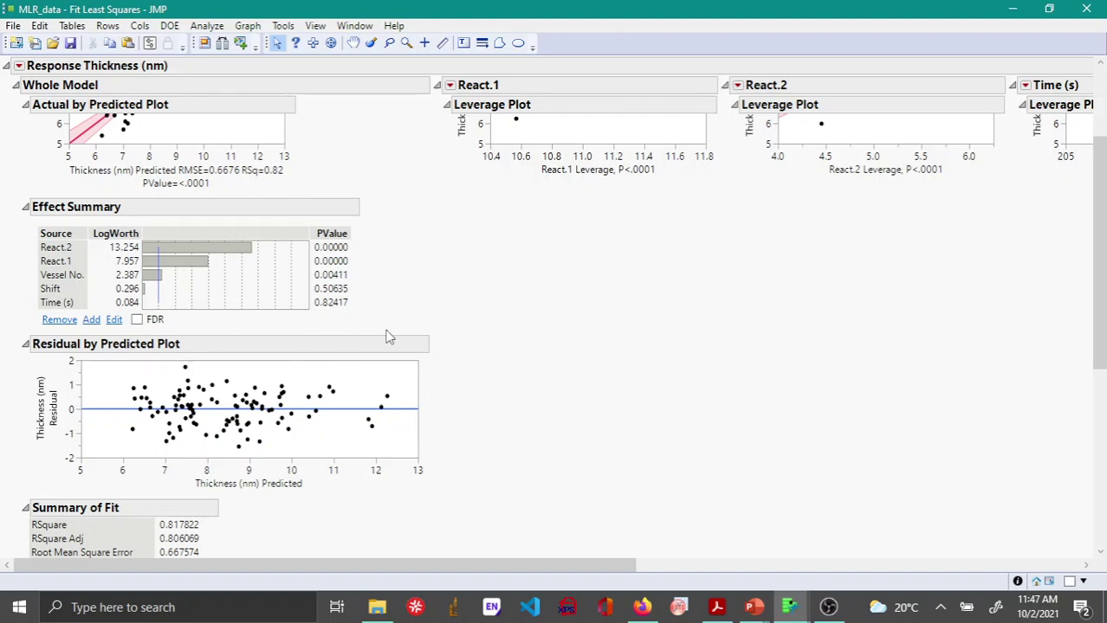
scroll(260, 345, down, 5)
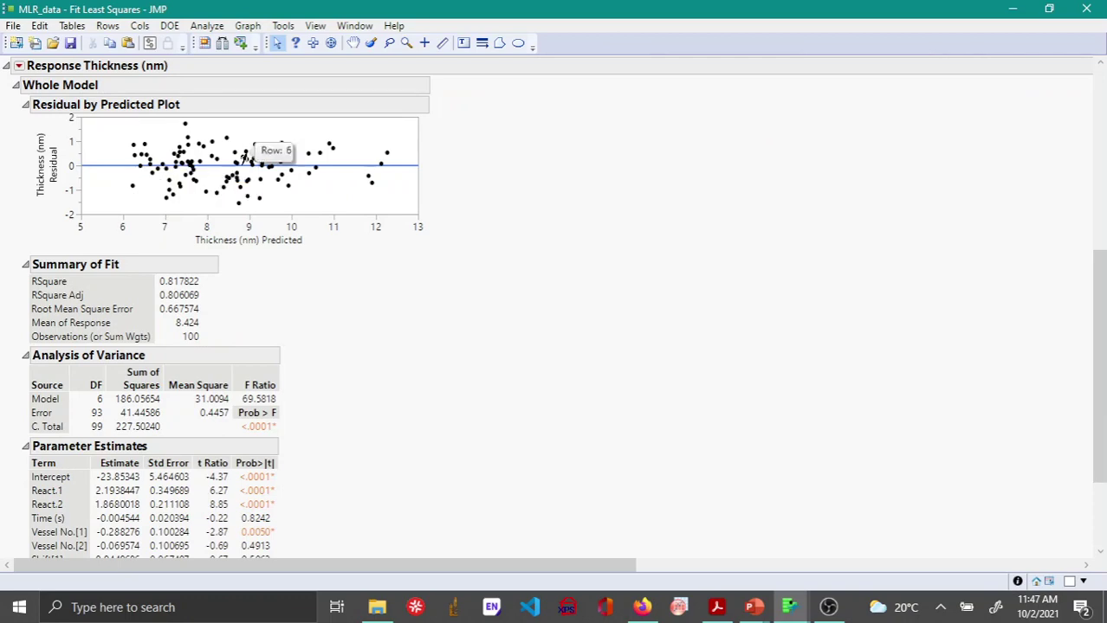
scroll(539, 359, up, 5)
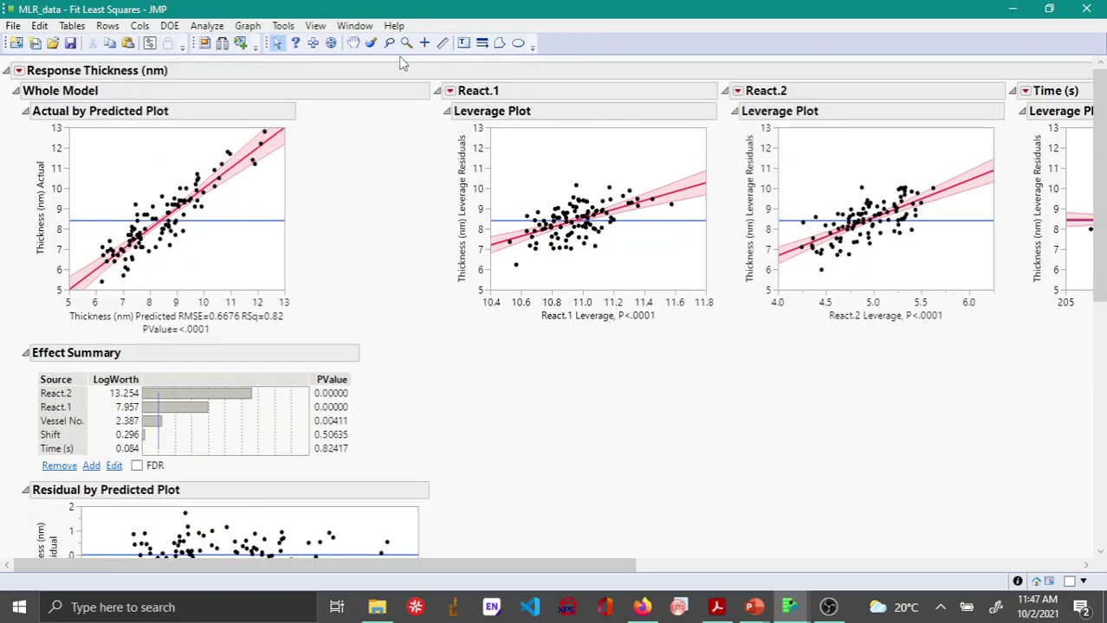
scroll(386, 305, down, 5)
scroll(383, 306, down, 3)
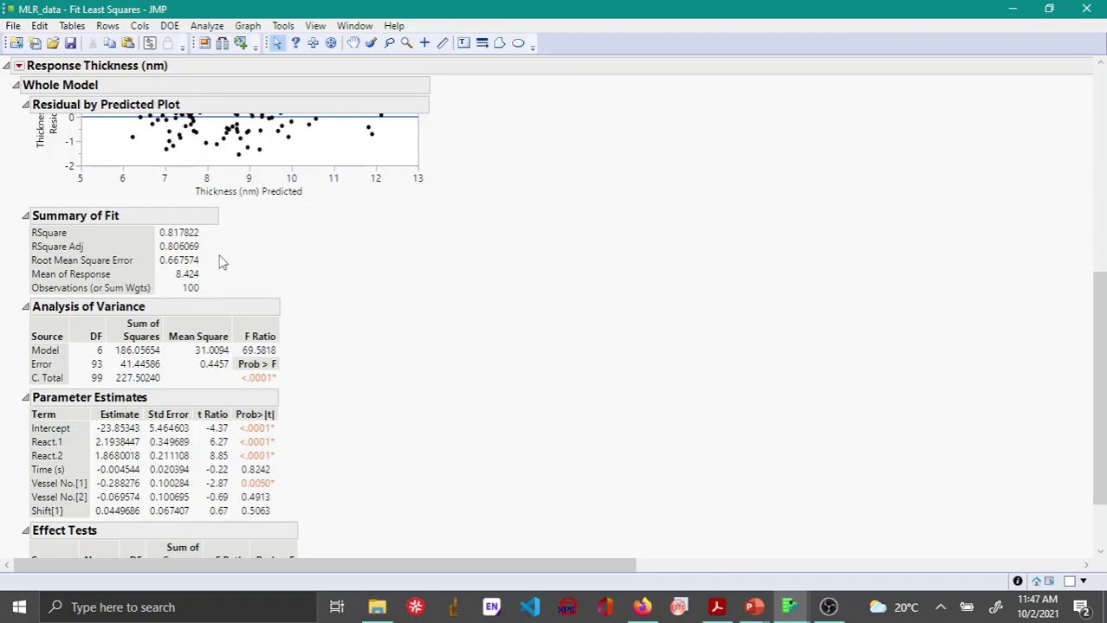
key(alt+Tab)
key(alt+Tab)
mouse_move(266, 388)
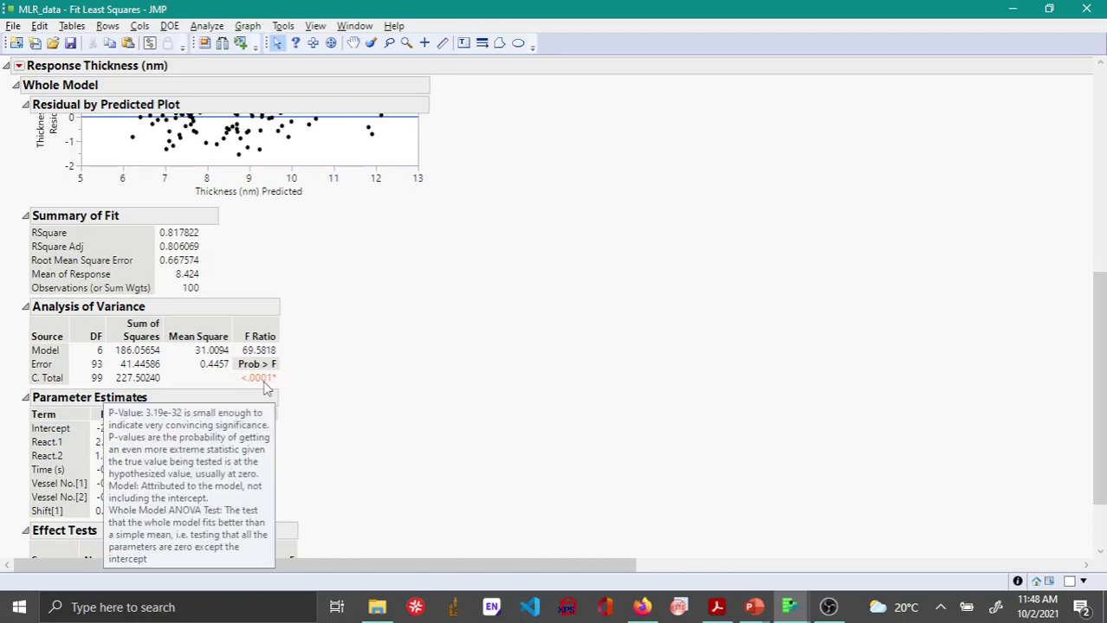
scroll(266, 381, up, 8)
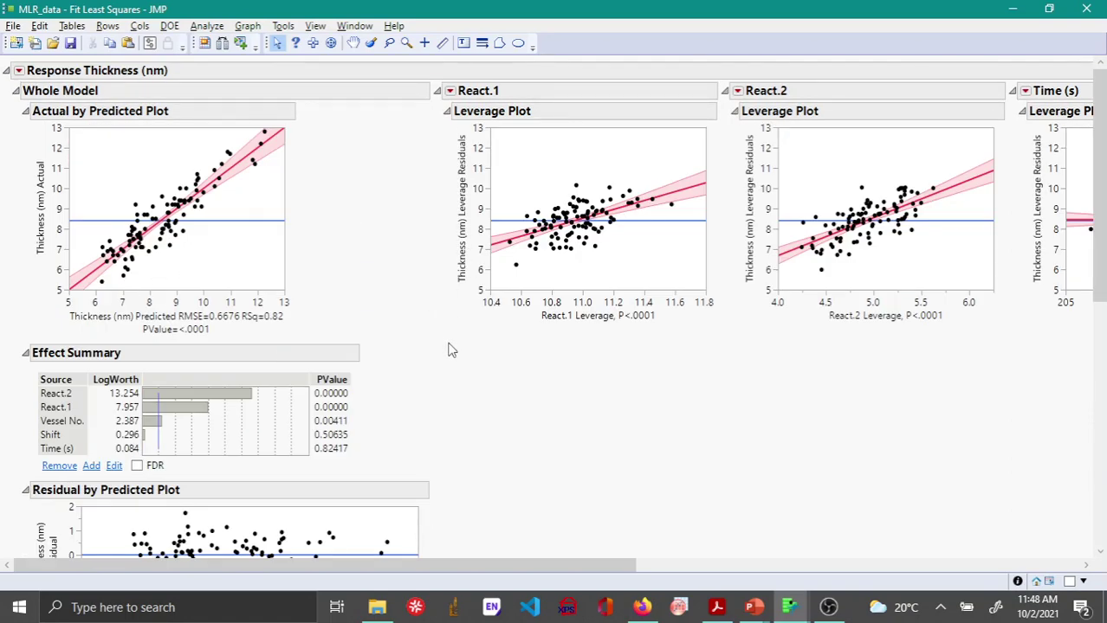
scroll(450, 350, down, 5)
scroll(450, 351, down, 5)
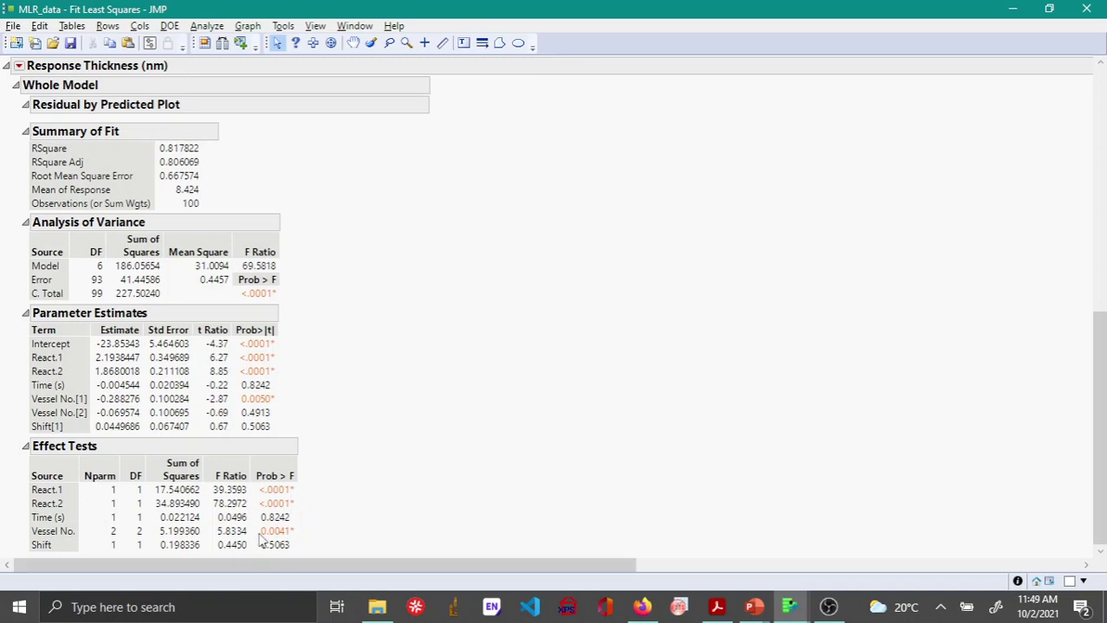
mouse_move(283, 551)
mouse_move(265, 534)
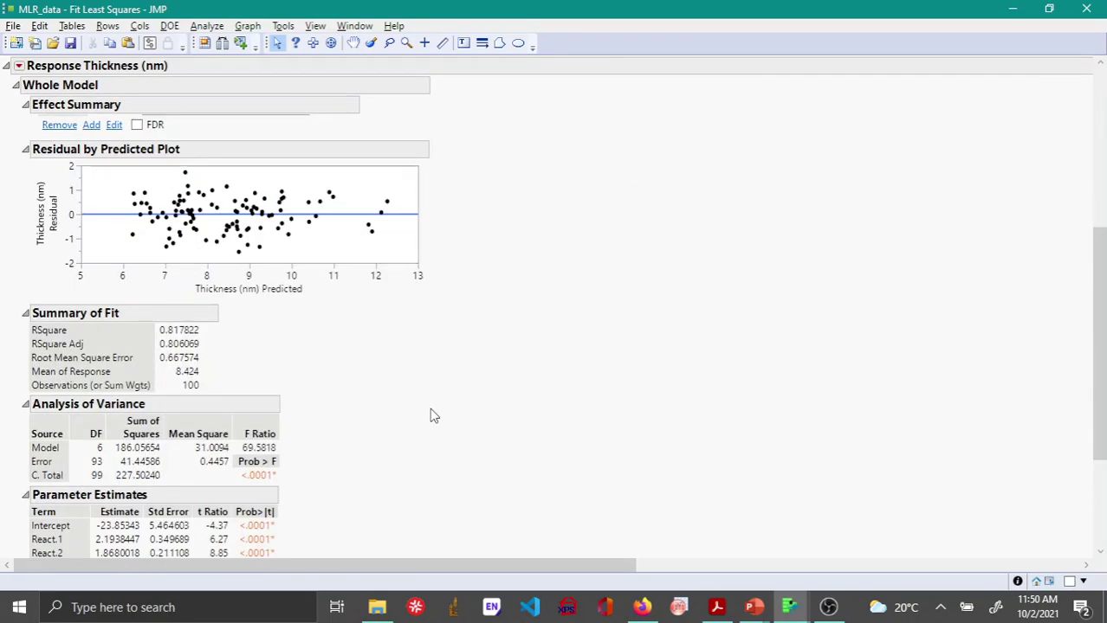
- Add the Prediction Profiler and step Vessel No. through levels 1 and 2 to 3
click(22, 73)
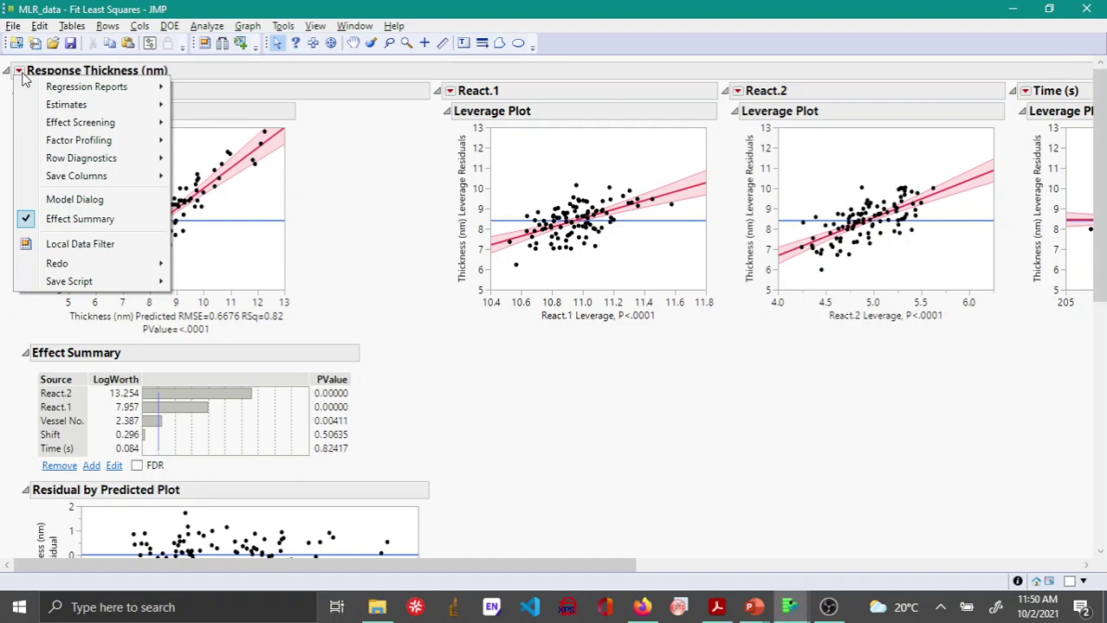
mouse_move(102, 144)
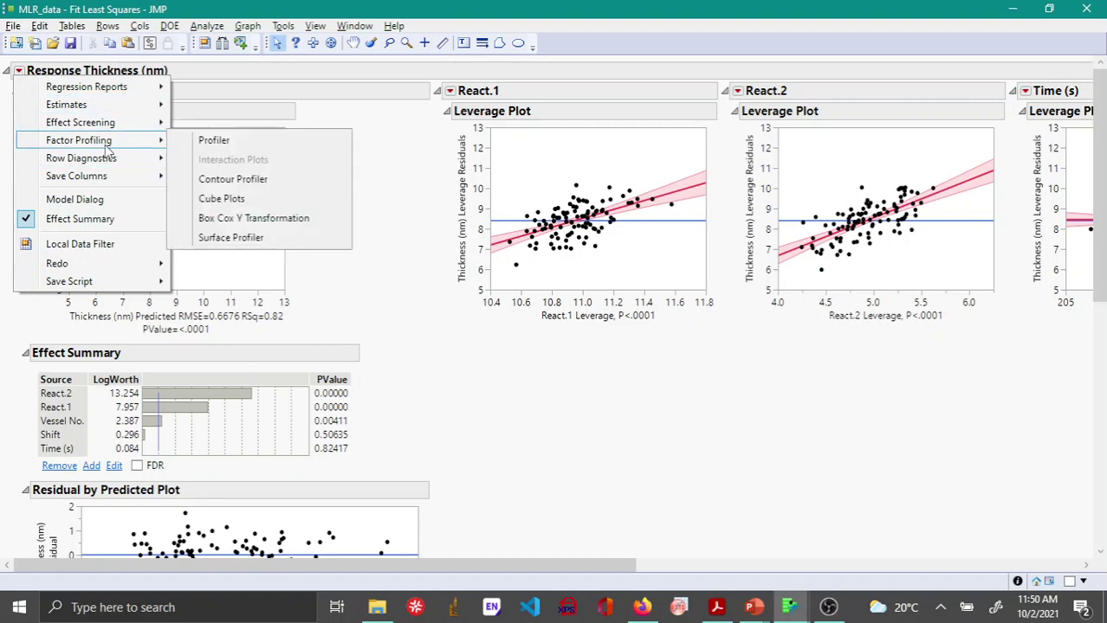
click(216, 141)
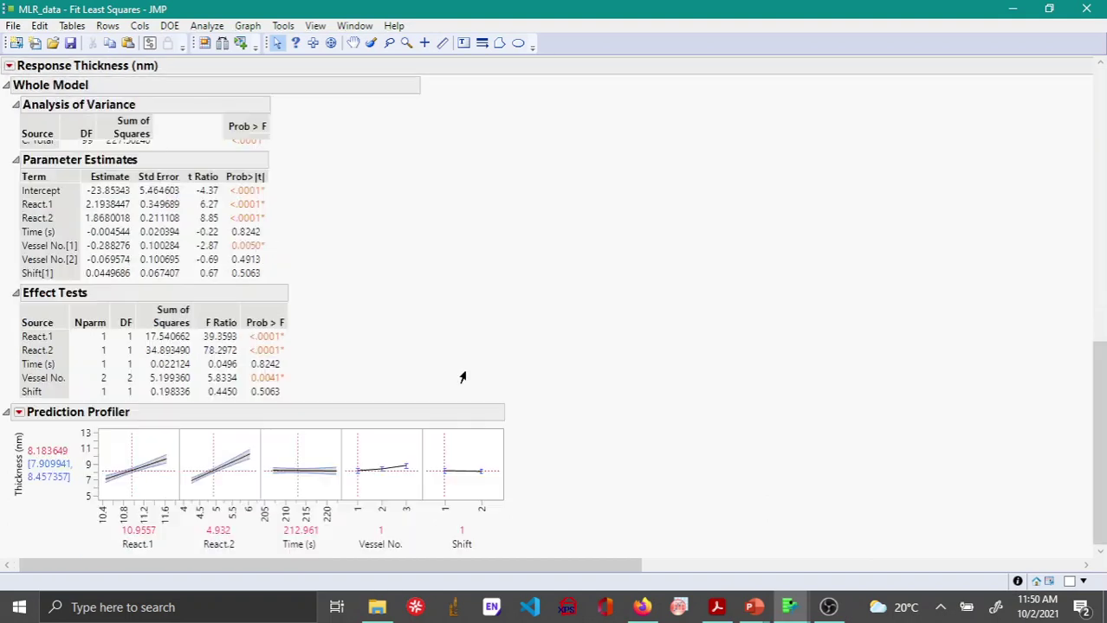
click(382, 494)
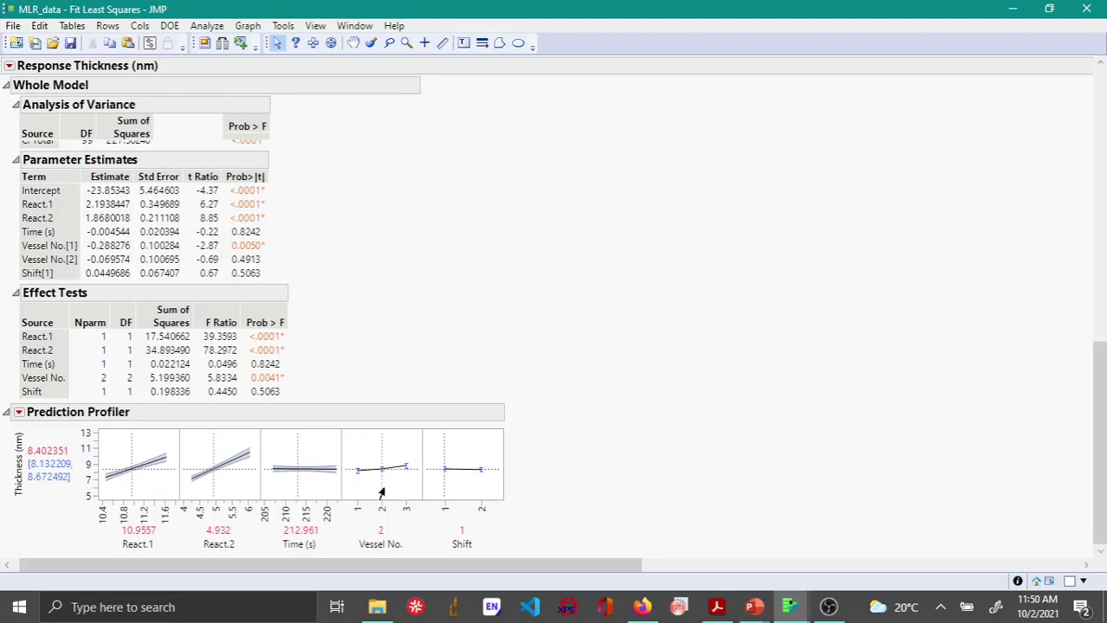
click(356, 487)
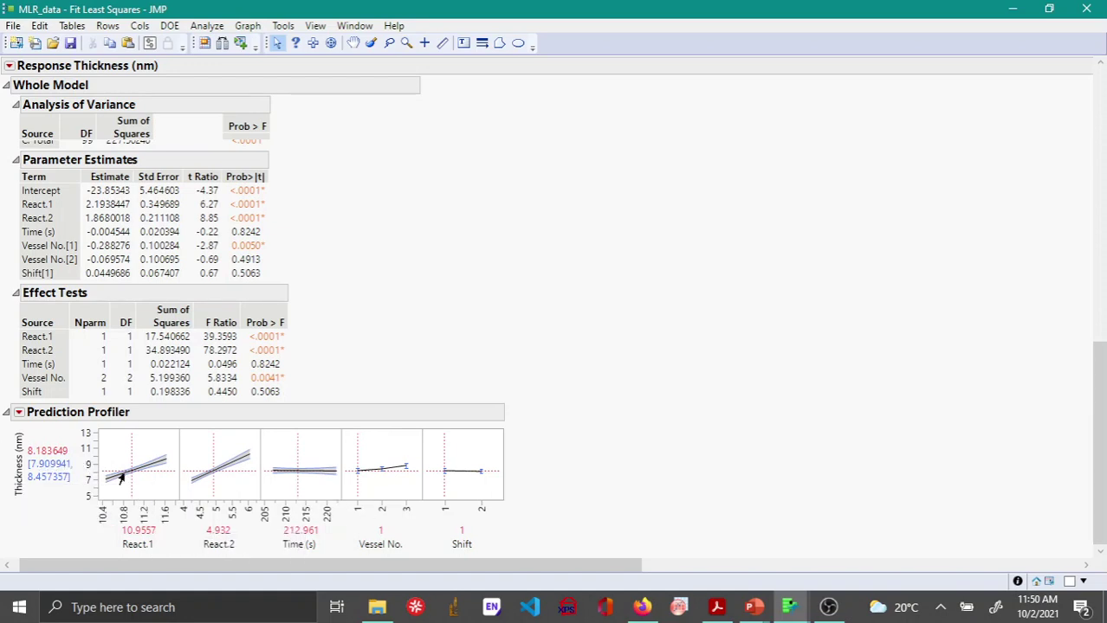
click(379, 488)
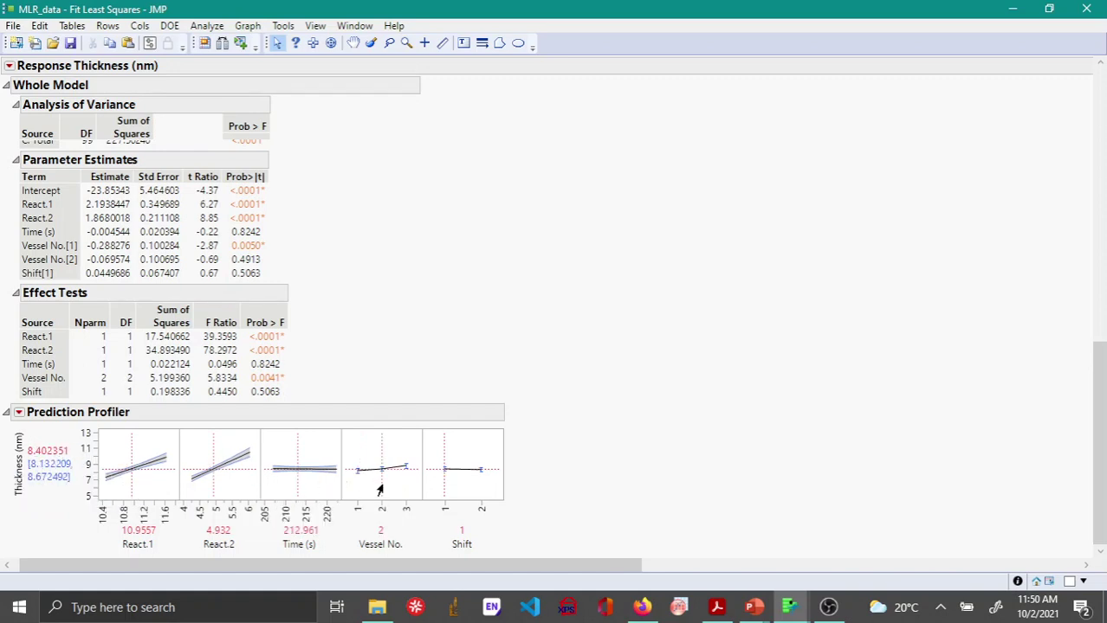
click(401, 487)
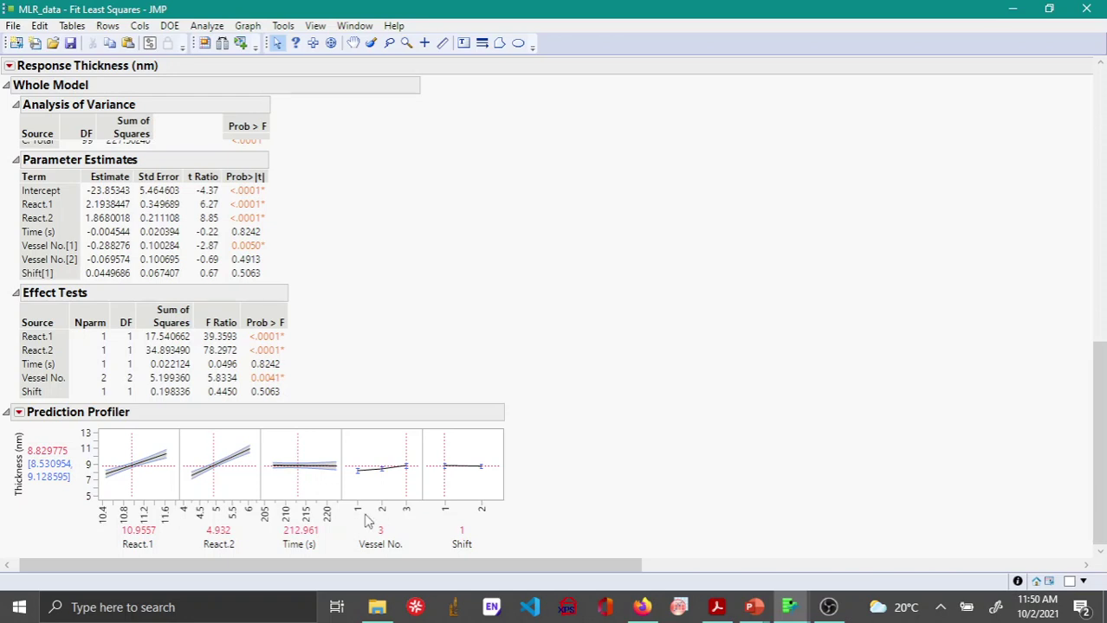
- Compare Shift 2 against Shift 1, then cycle Vessel No. back to 3 in the profiler
click(478, 486)
click(440, 490)
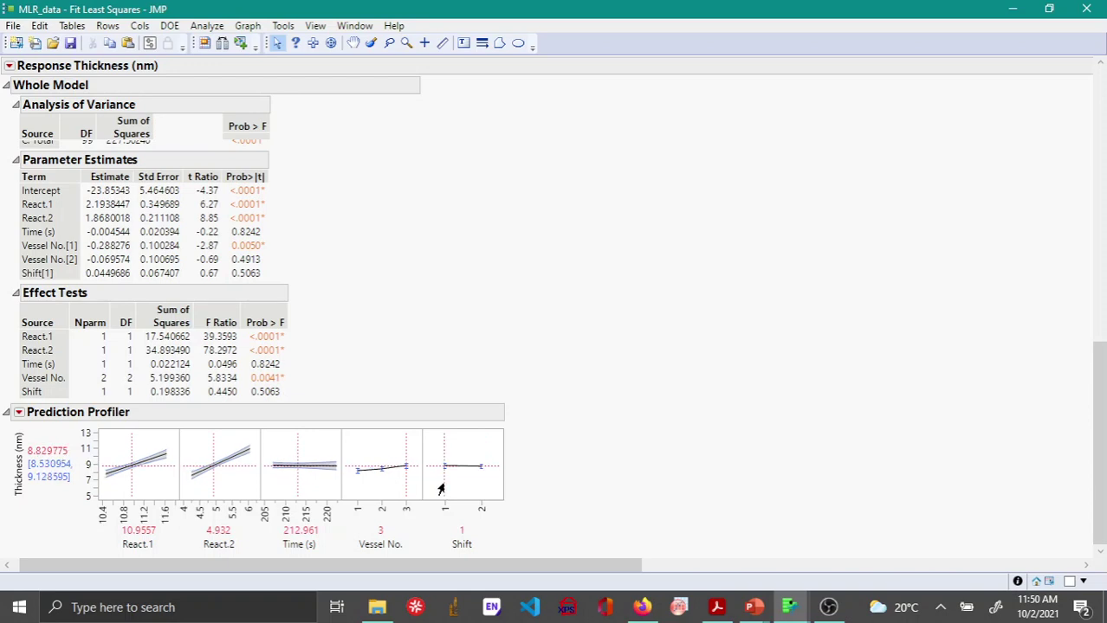
click(378, 492)
click(354, 494)
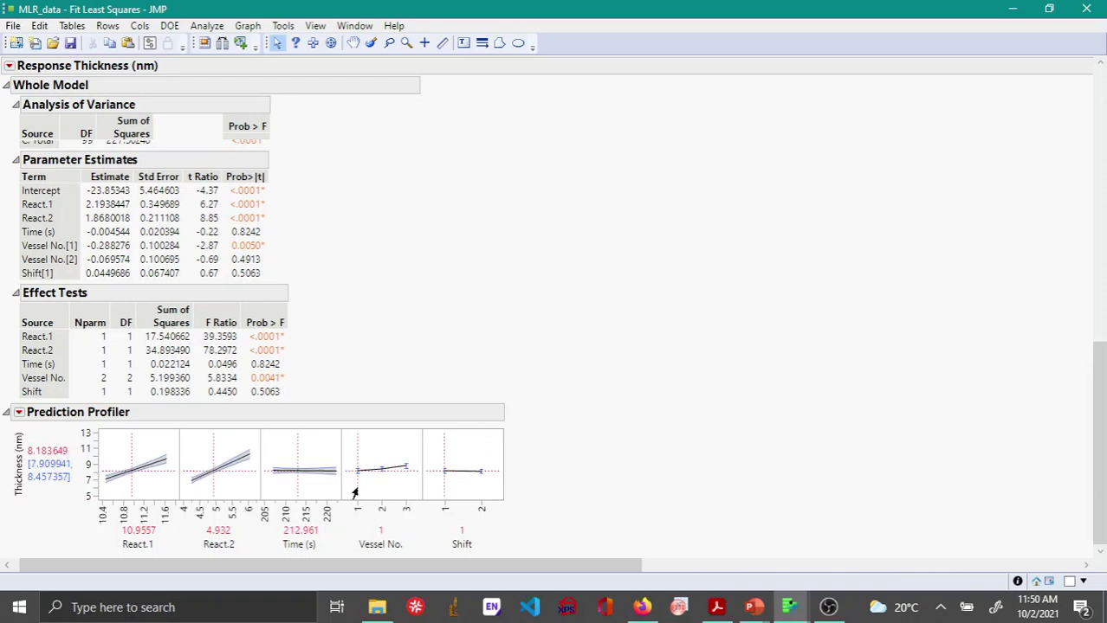
click(405, 494)
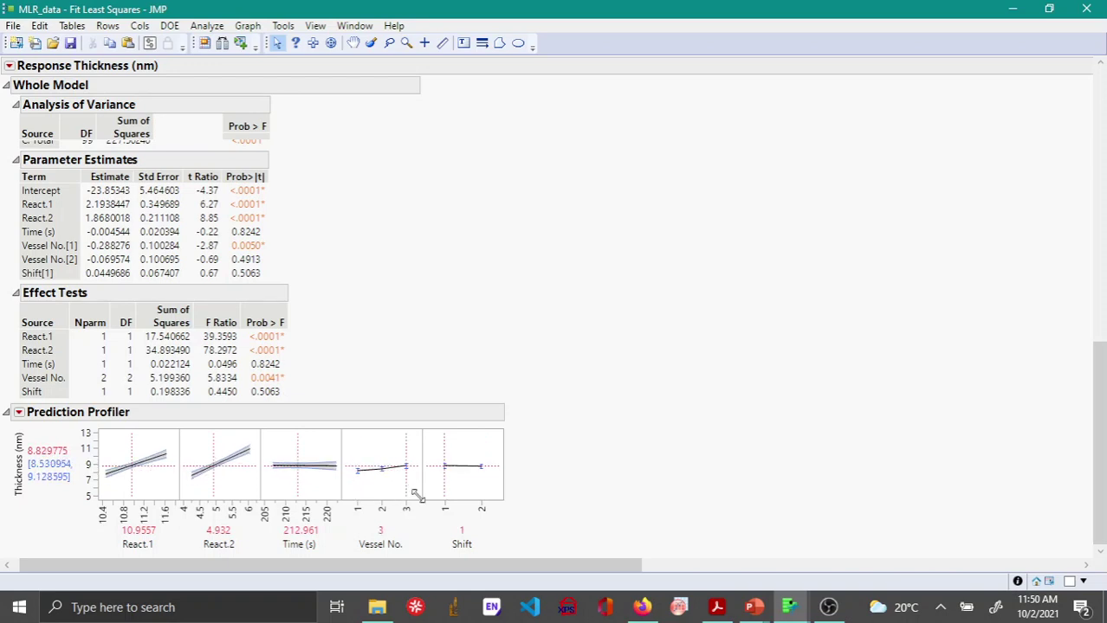
scroll(4, 389, up, 10)
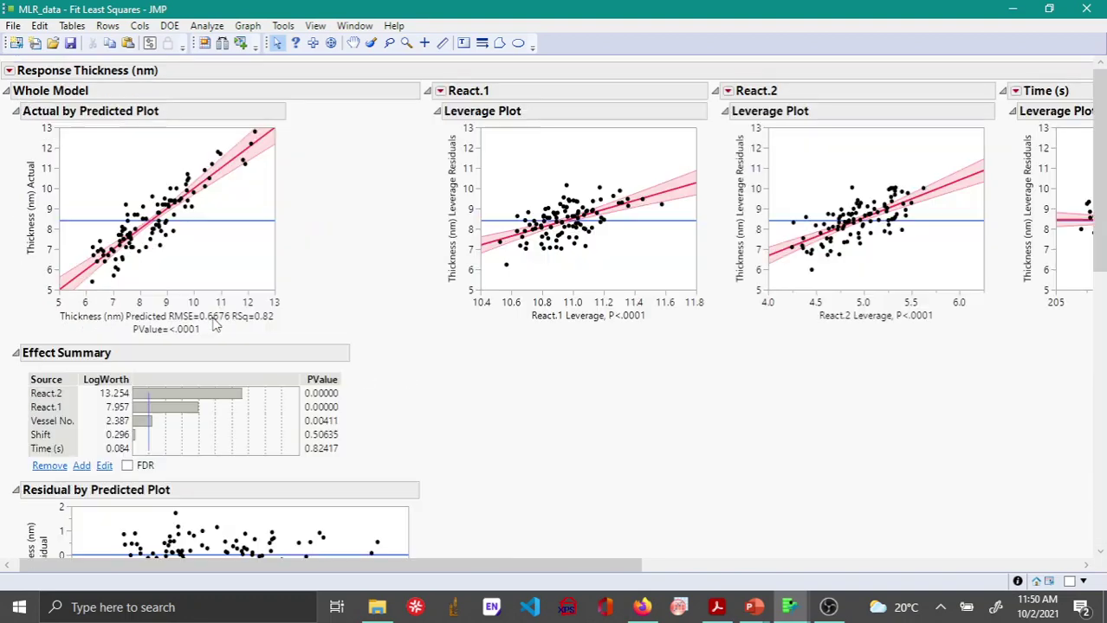
- Show the Prediction Expression for Thickness with its React, Time, Vessel No. and Shift terms
click(11, 71)
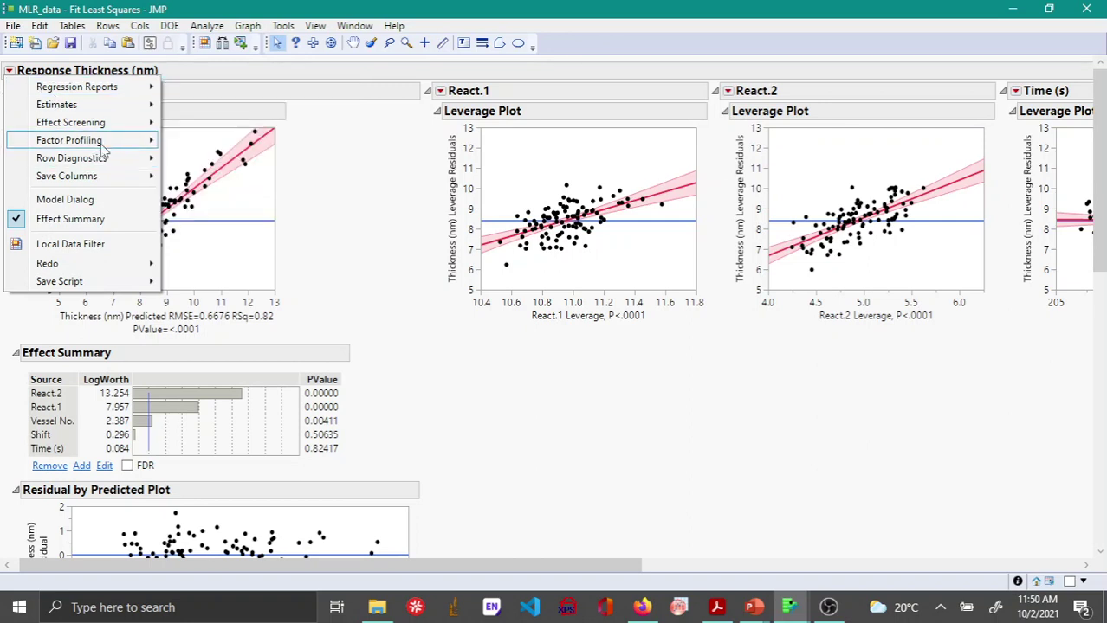
mouse_move(103, 130)
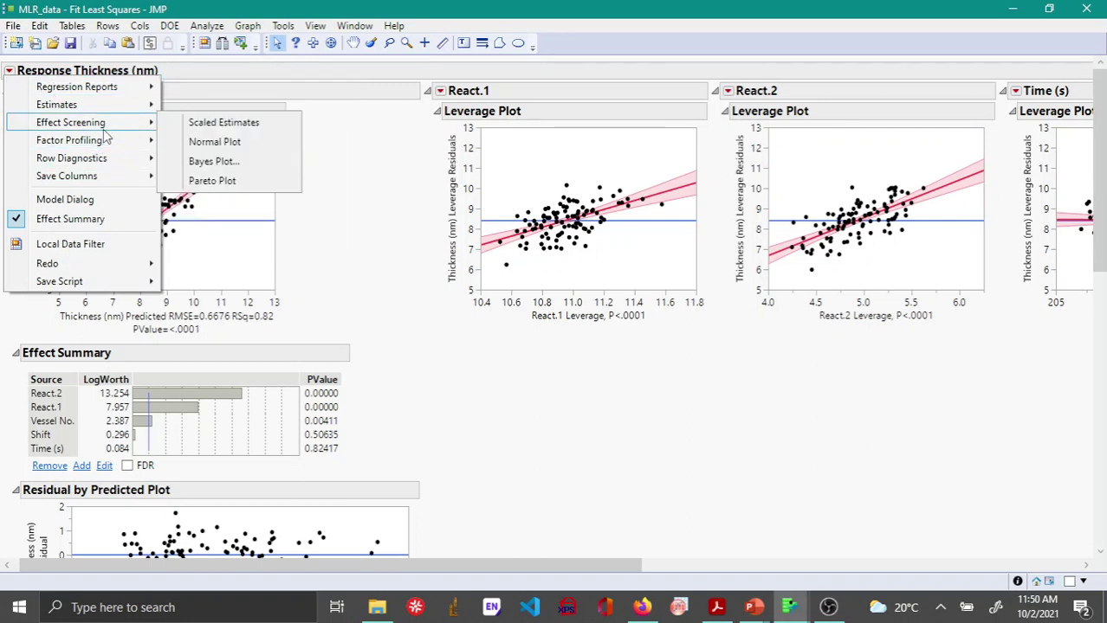
mouse_move(111, 106)
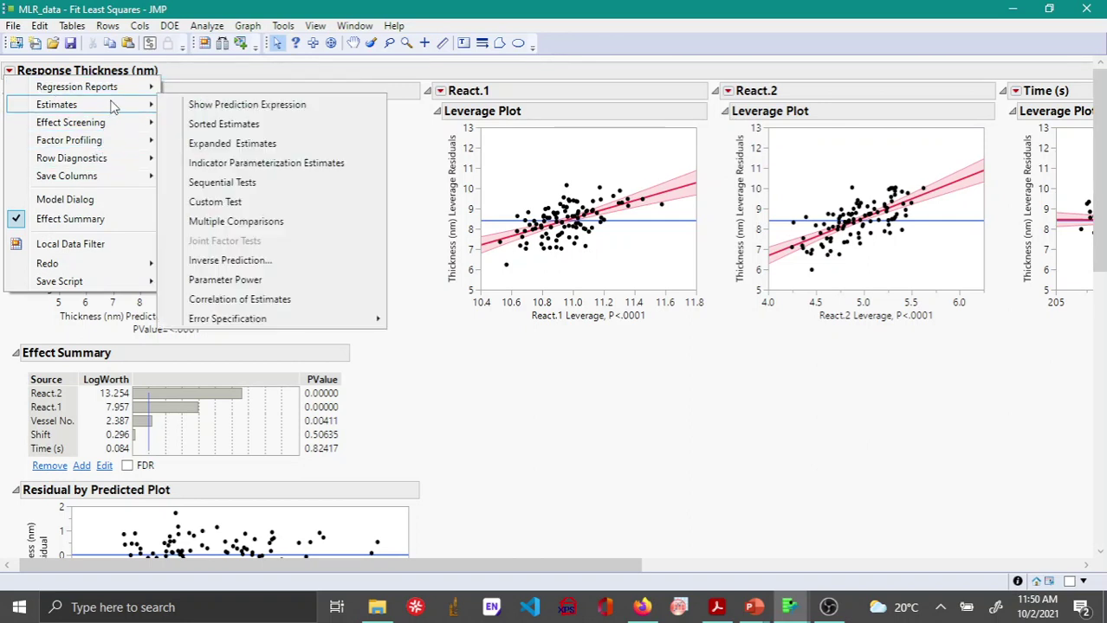
click(317, 104)
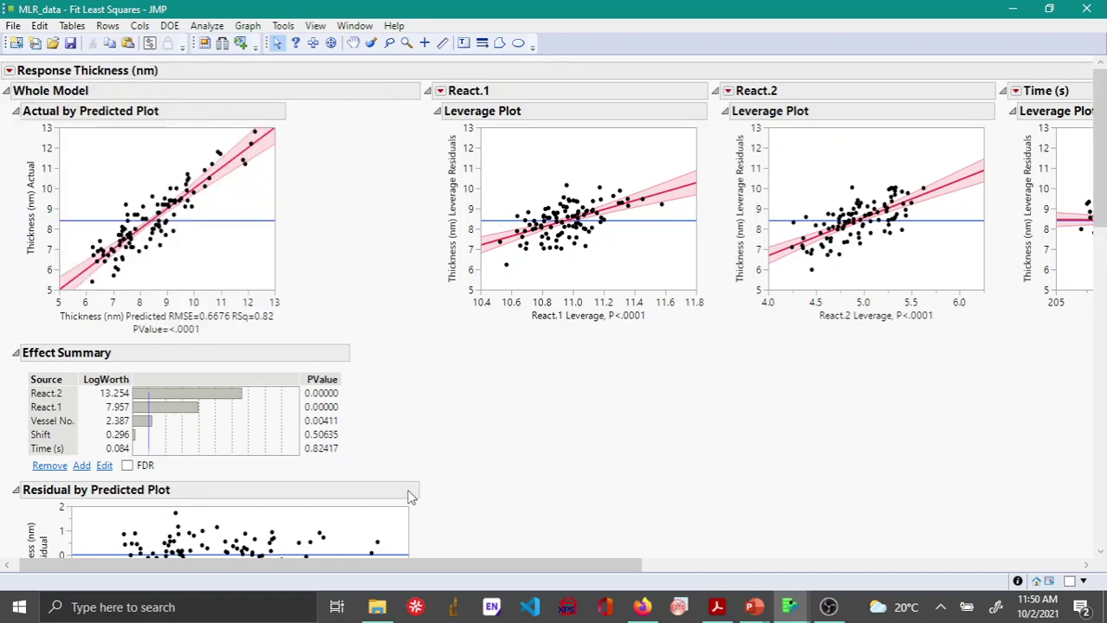
scroll(408, 490, down, 10)
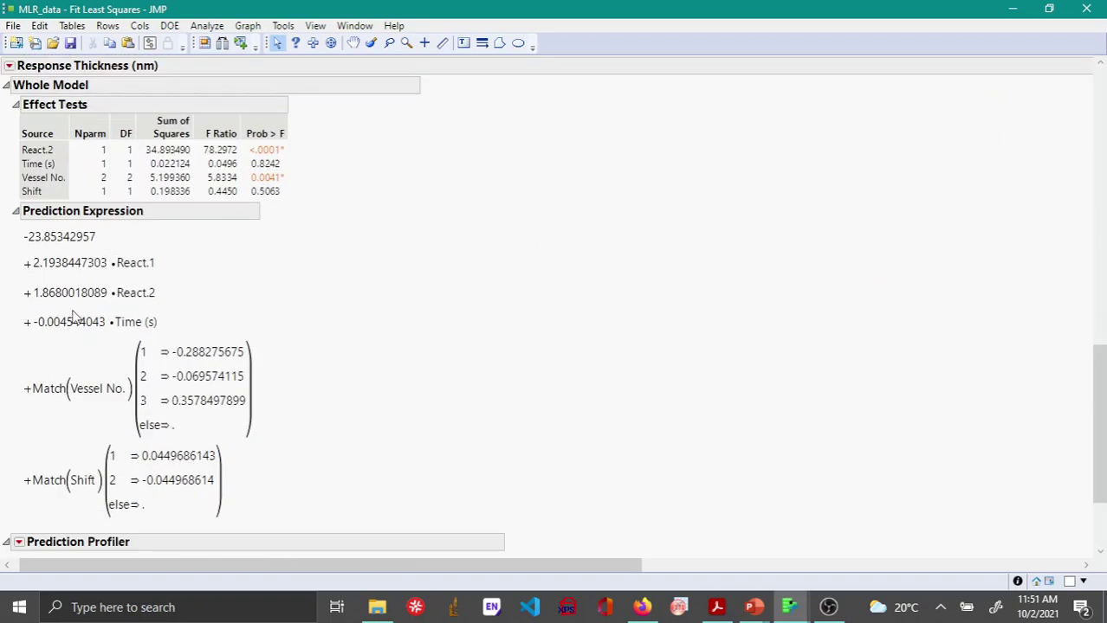